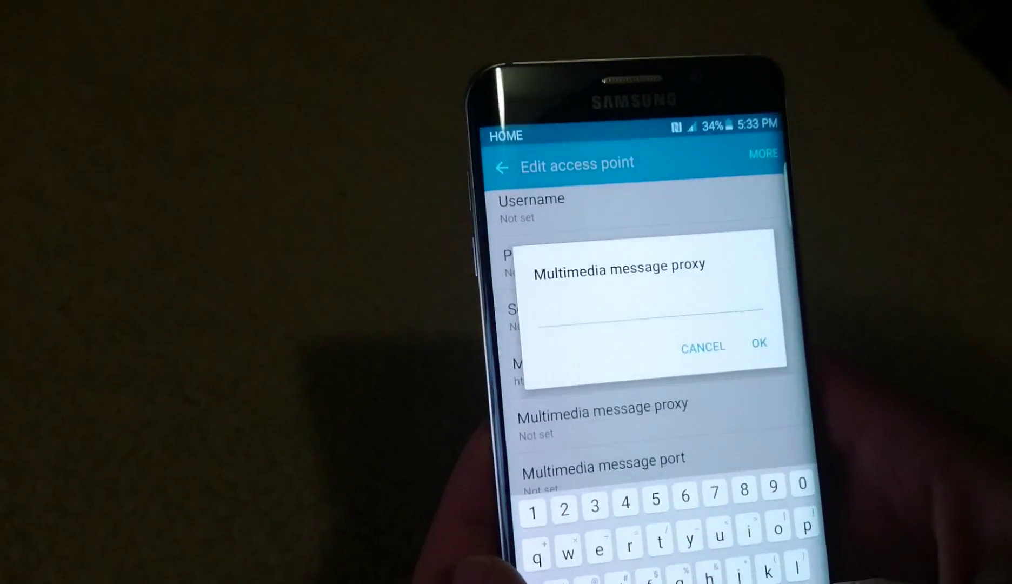
pyautogui.write('mms')
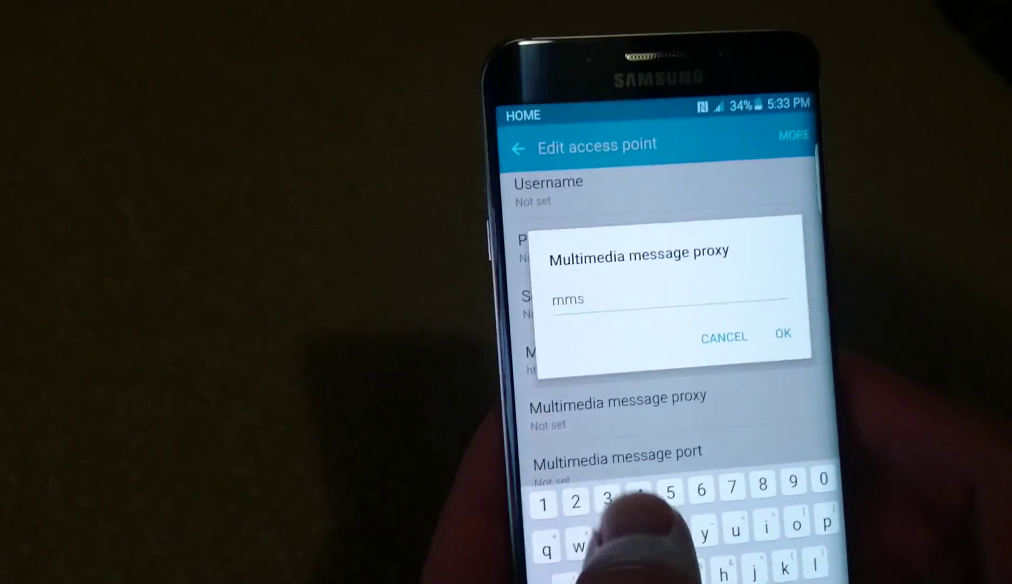
pyautogui.write('3.')
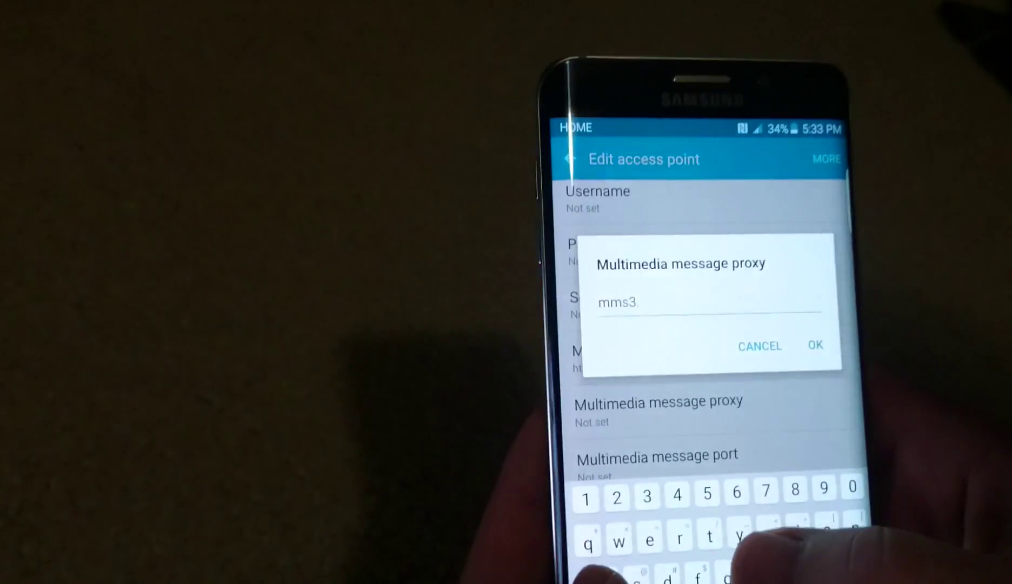
pyautogui.write('tr')
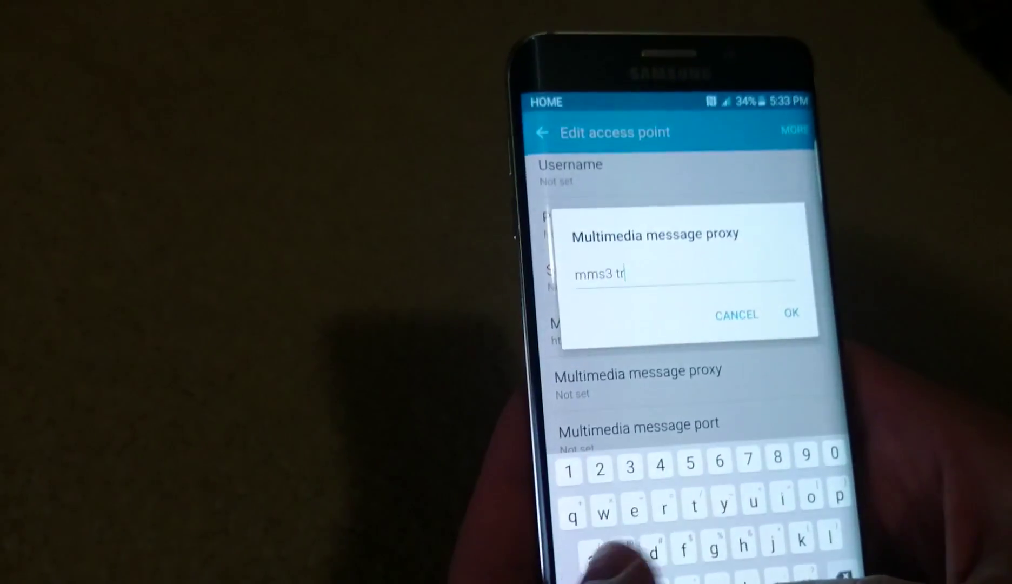
pyautogui.write('acfone')
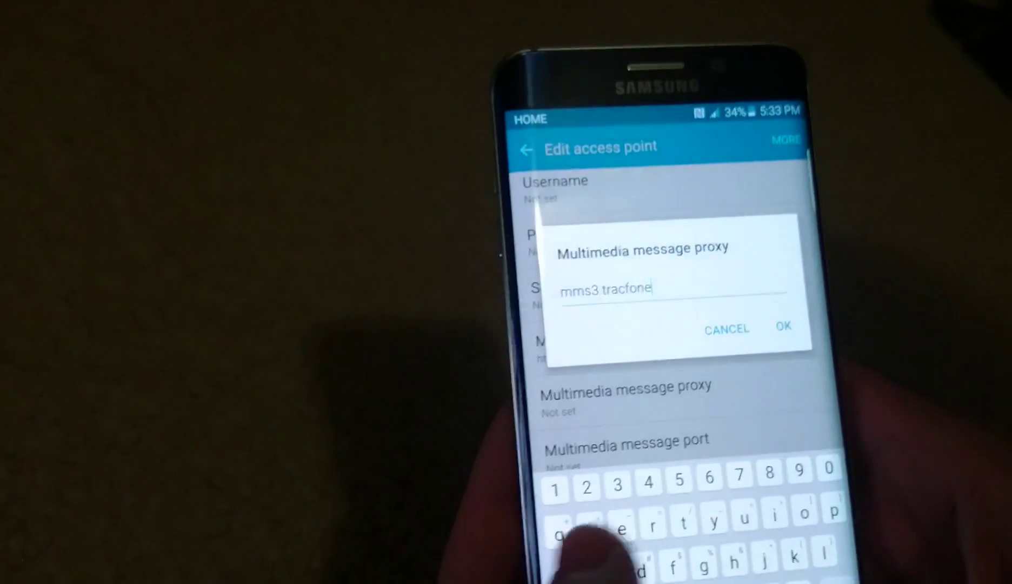
pyautogui.write('.com')
# - Confirm the MMS proxy, save the multimedia message port as 80, and open APN type
pyautogui.click(778, 329)
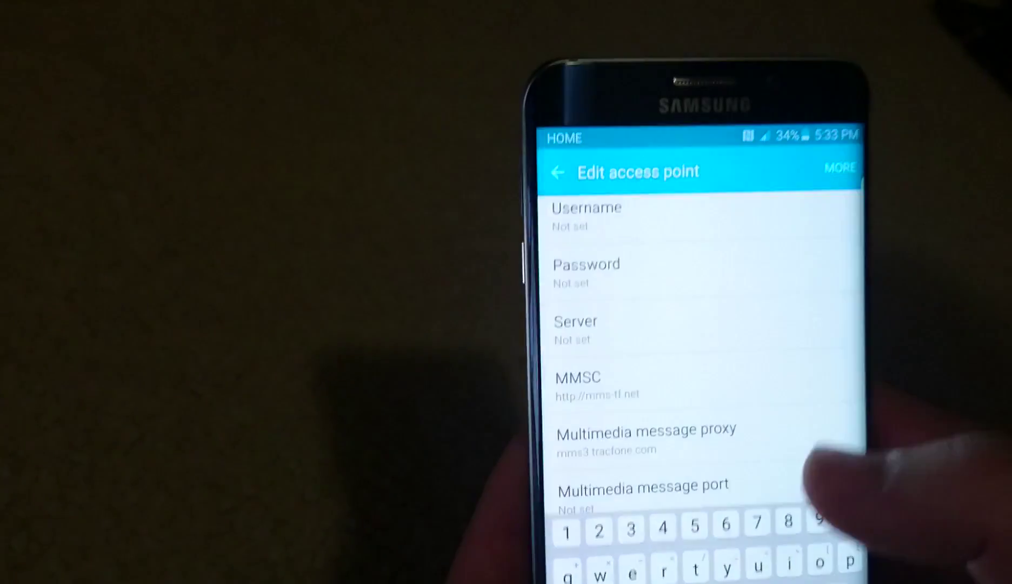
pyautogui.scroll(-1, 759, 475)
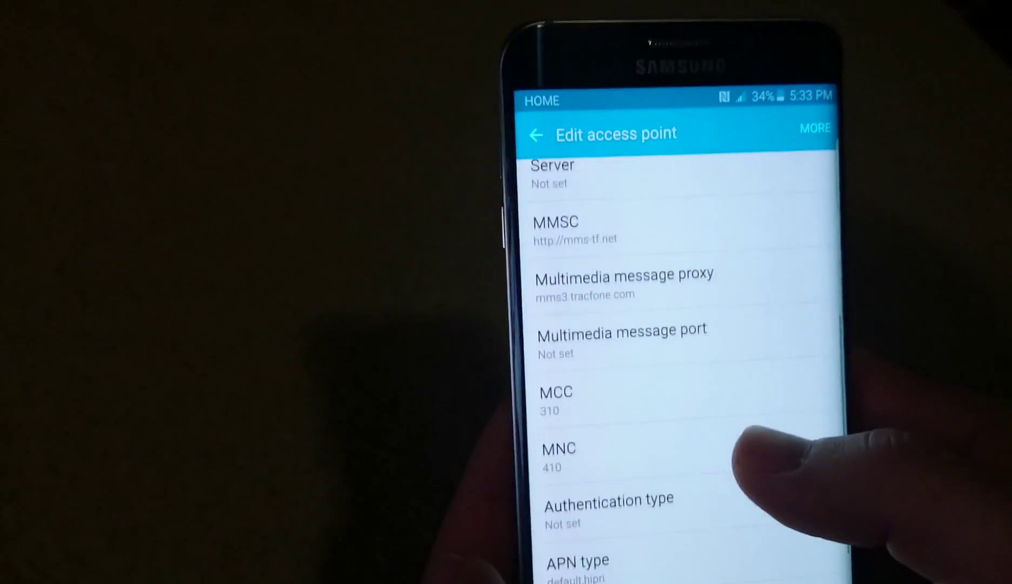
pyautogui.scroll(-1, 759, 444)
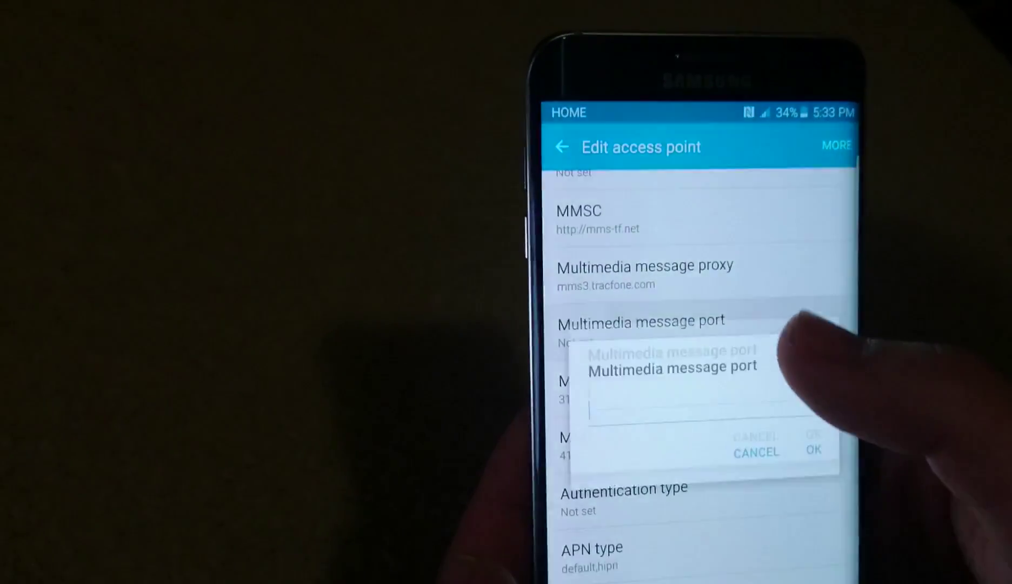
pyautogui.write('80')
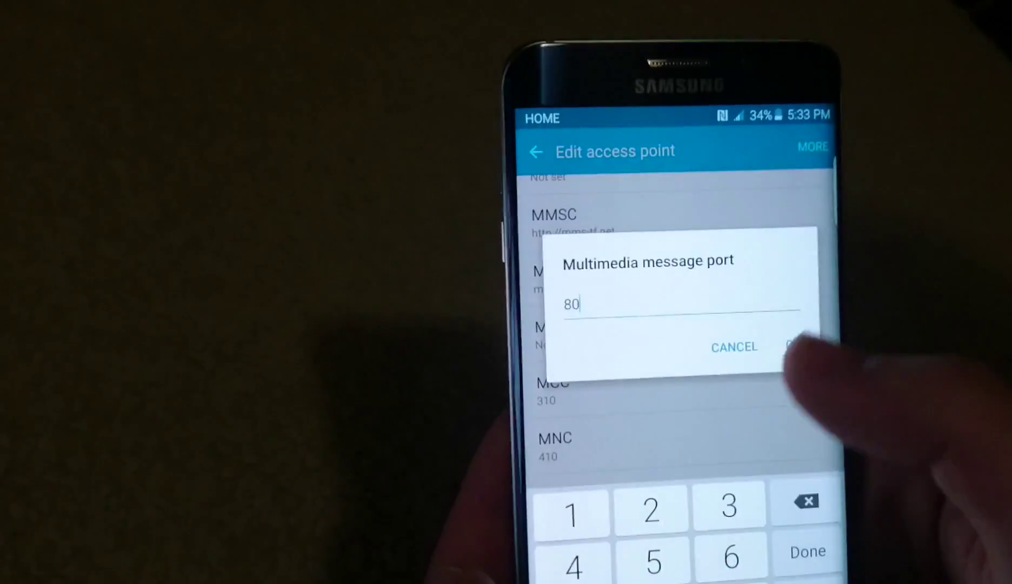
pyautogui.click(802, 350)
pyautogui.scroll(-1, 759, 444)
pyautogui.scroll(-1, 759, 444)
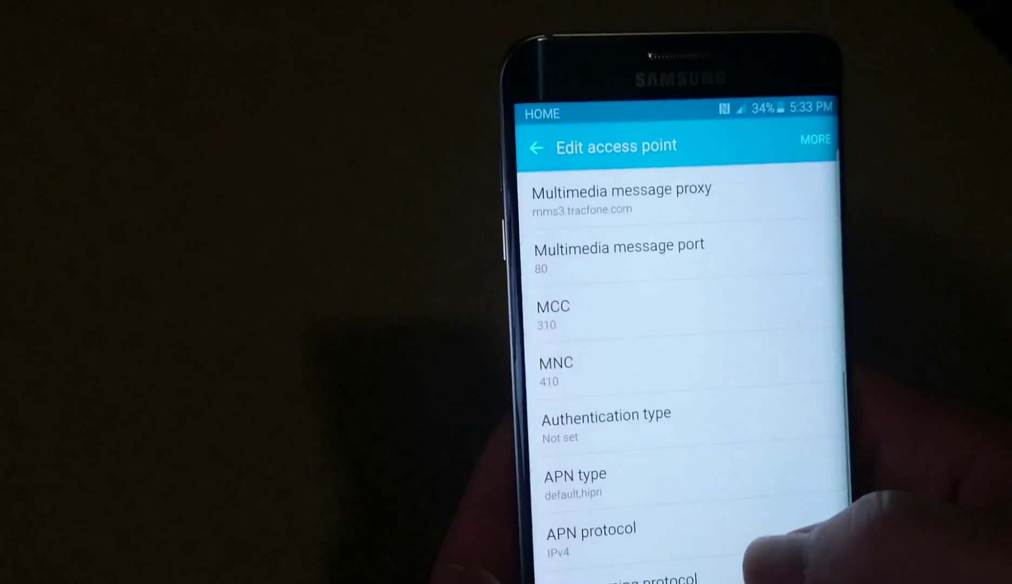
pyautogui.scroll(-2, 775, 538)
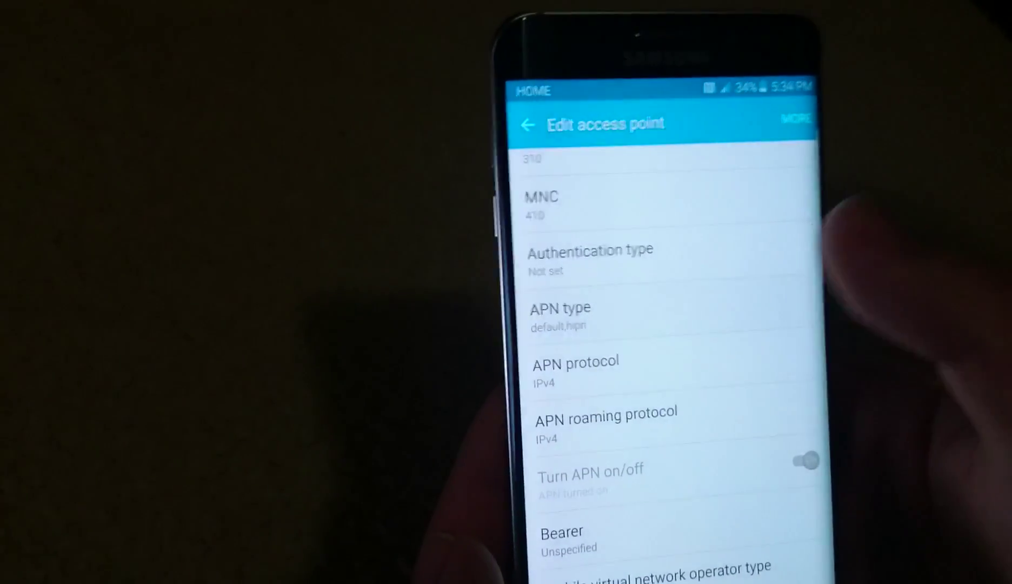
pyautogui.click(712, 305)
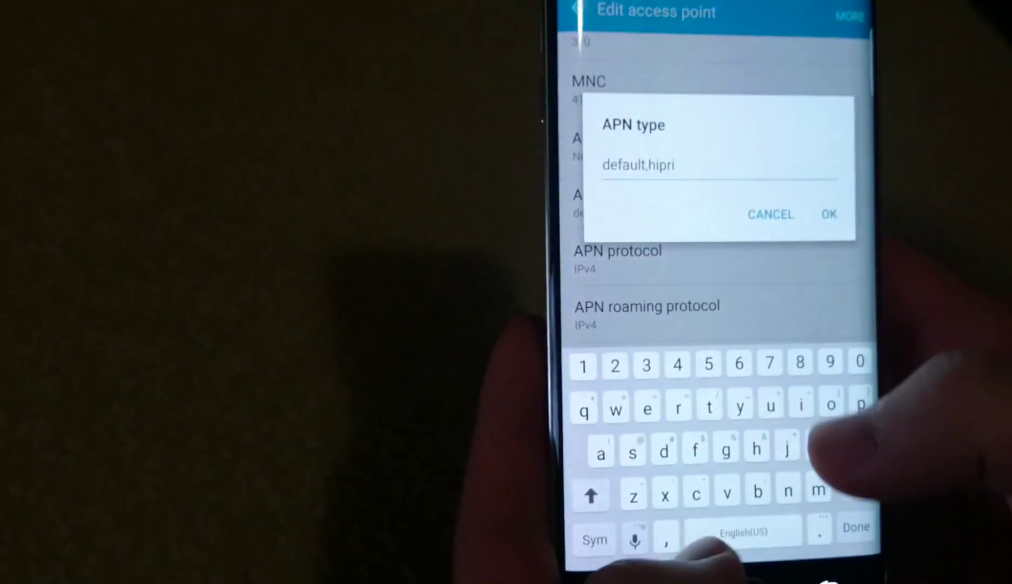
pyautogui.write(',')
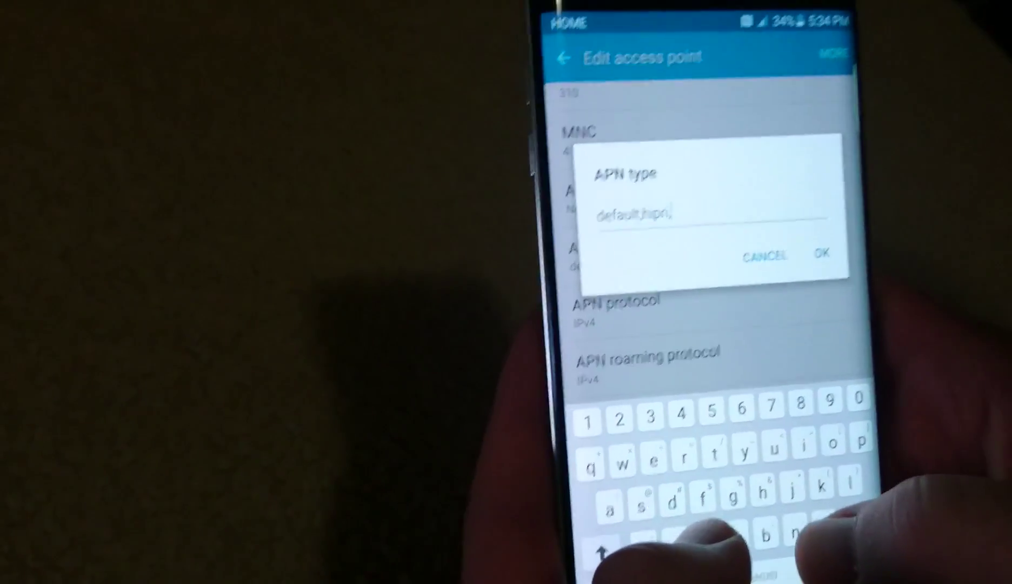
pyautogui.write('sup')
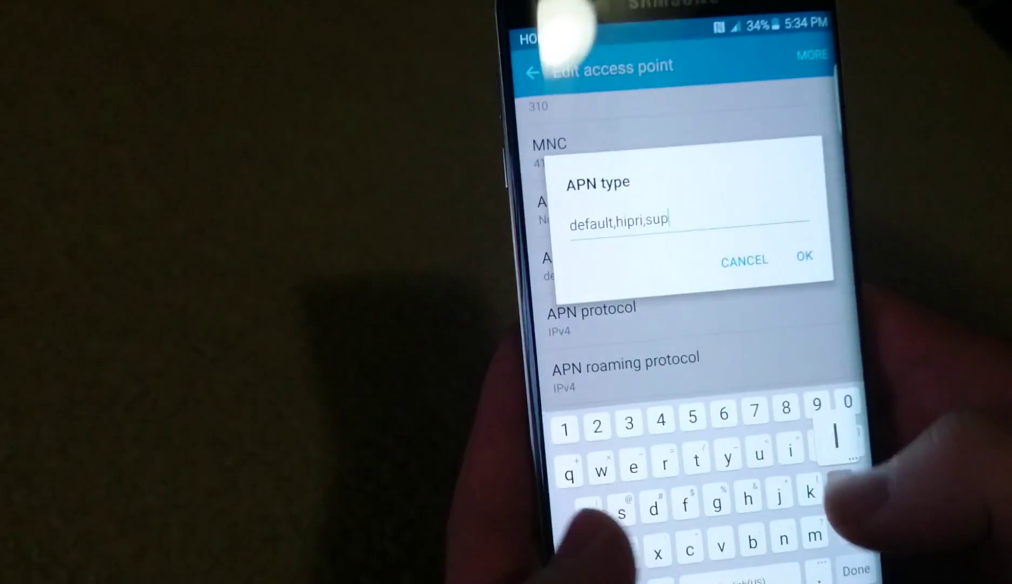
pyautogui.write('l,mms,')
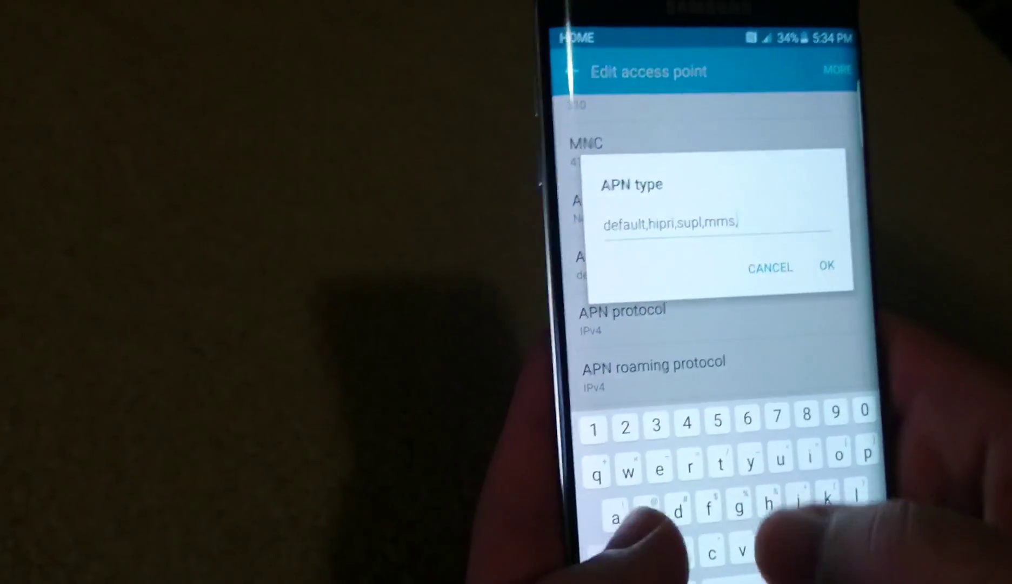
pyautogui.write('yfd')
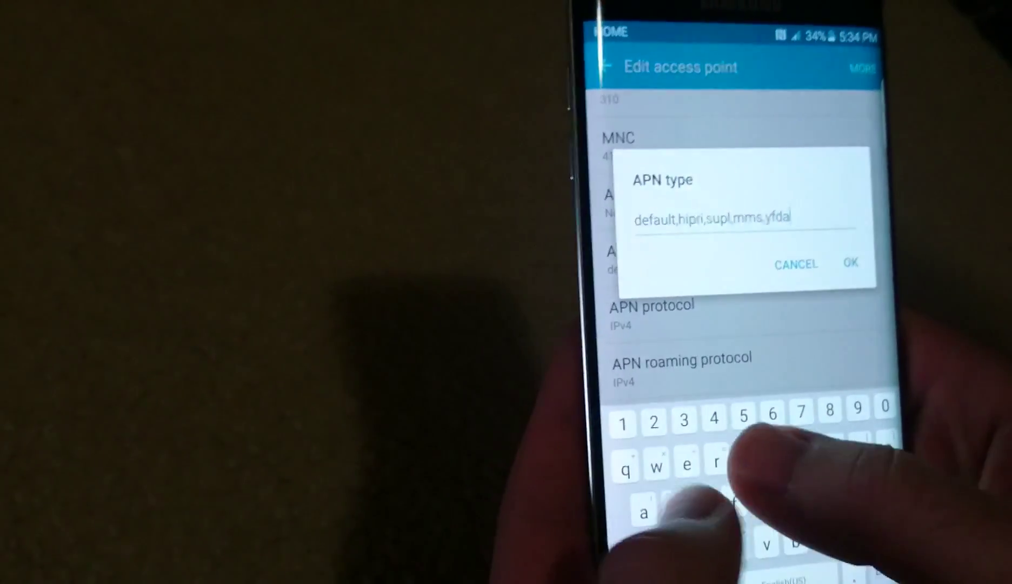
# - Correct the APN type ending so it reads default,hipri,supl,mms,tfdata, and confirm it
pyautogui.press('BackSpace')
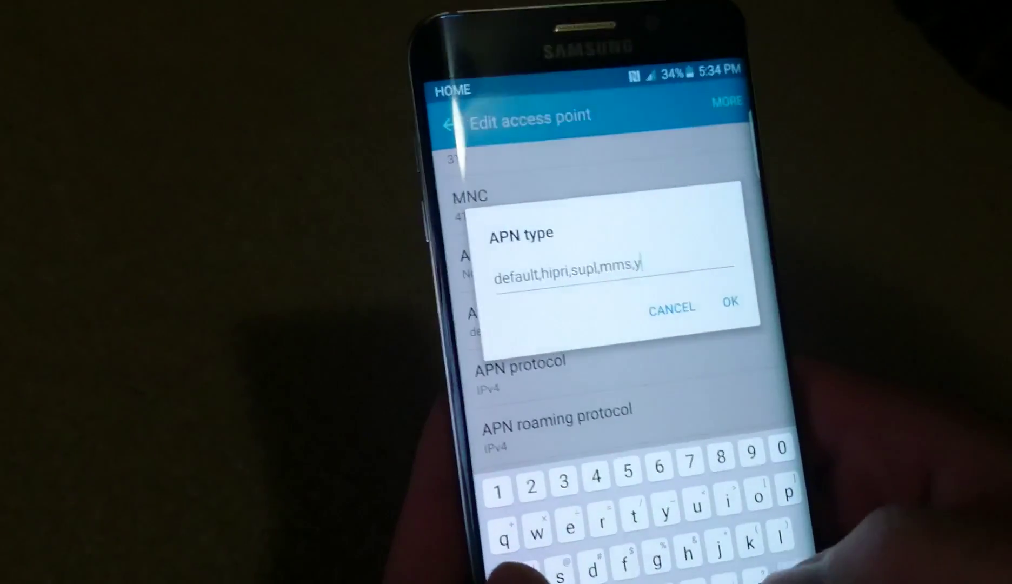
pyautogui.press('BackSpace')
pyautogui.write('tfda')
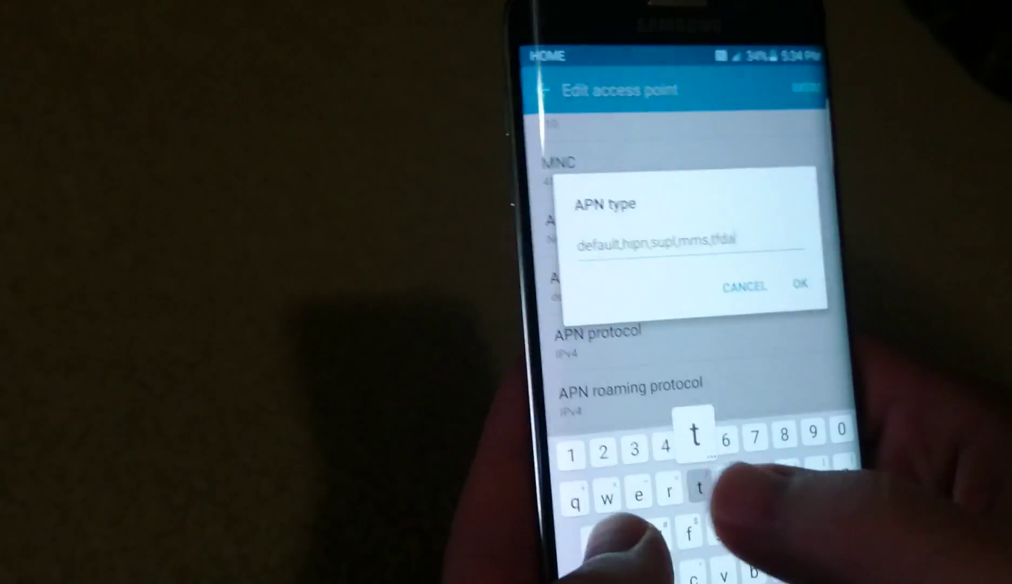
pyautogui.write('ta')
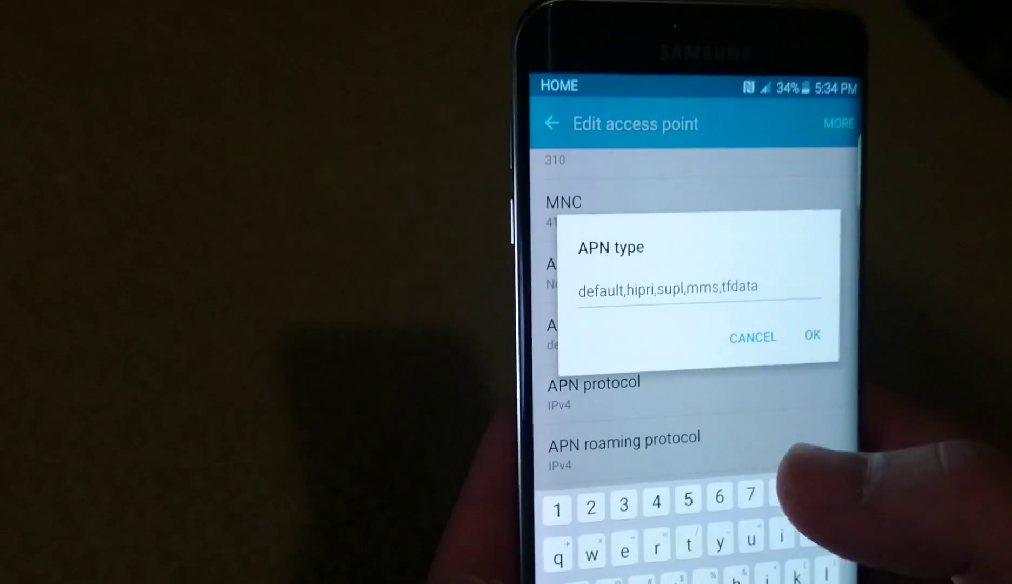
pyautogui.click(815, 333)
pyautogui.scroll(10, 696, 357)
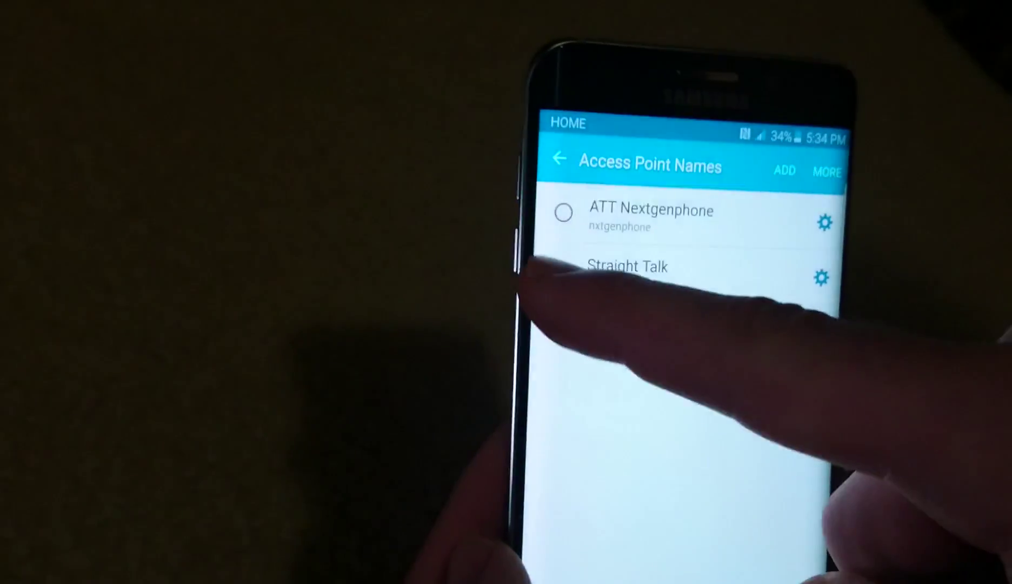
# - Select Straight Talk (tfdata) as the active access point and return home
pyautogui.click(553, 237)
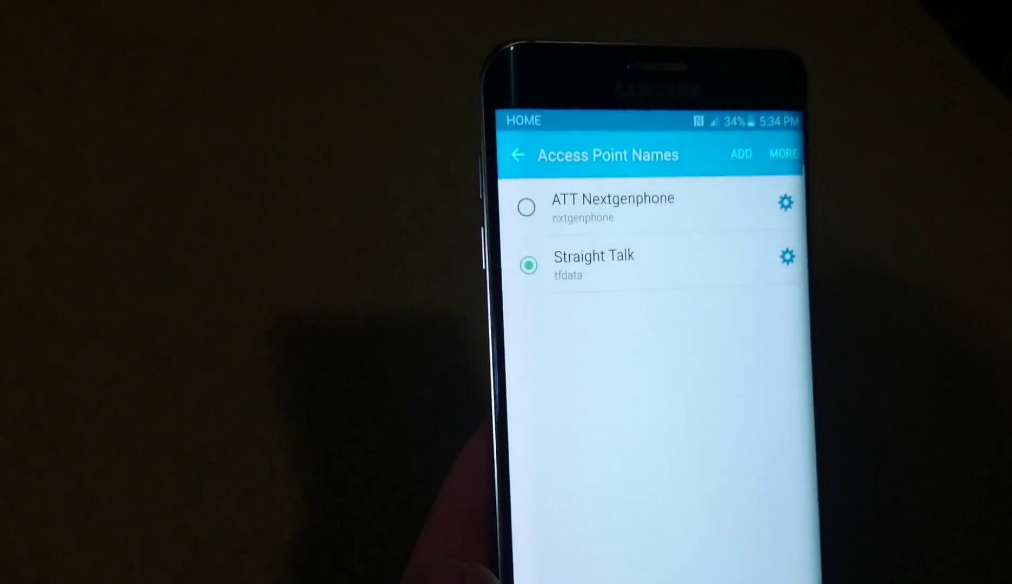
pyautogui.press('Home')
# - Toggle airplane mode from the quick settings shade to reset the mobile connection
pyautogui.moveTo(657, 126); pyautogui.dragTo(657, 420)
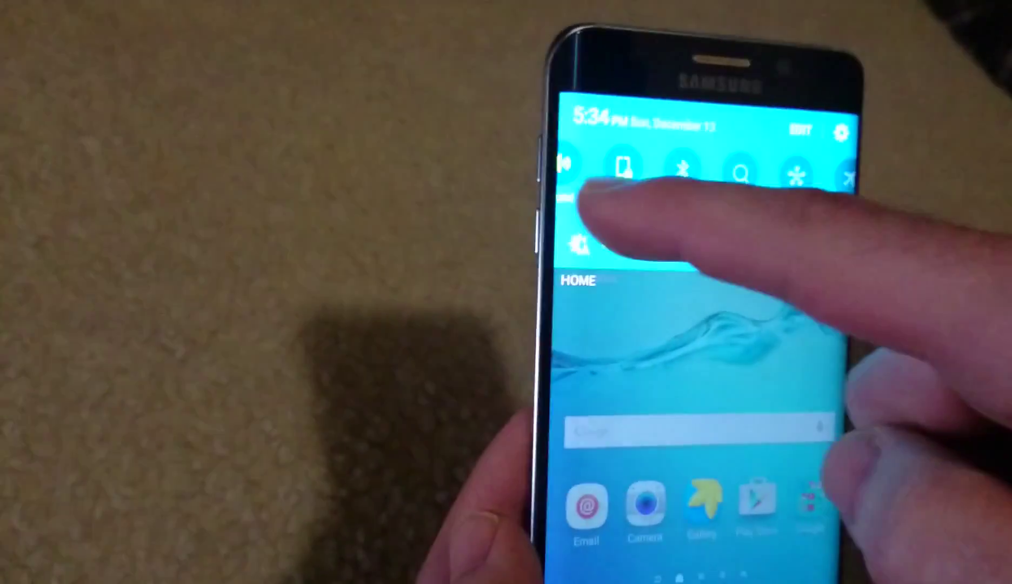
pyautogui.moveTo(760, 182); pyautogui.dragTo(553, 182)
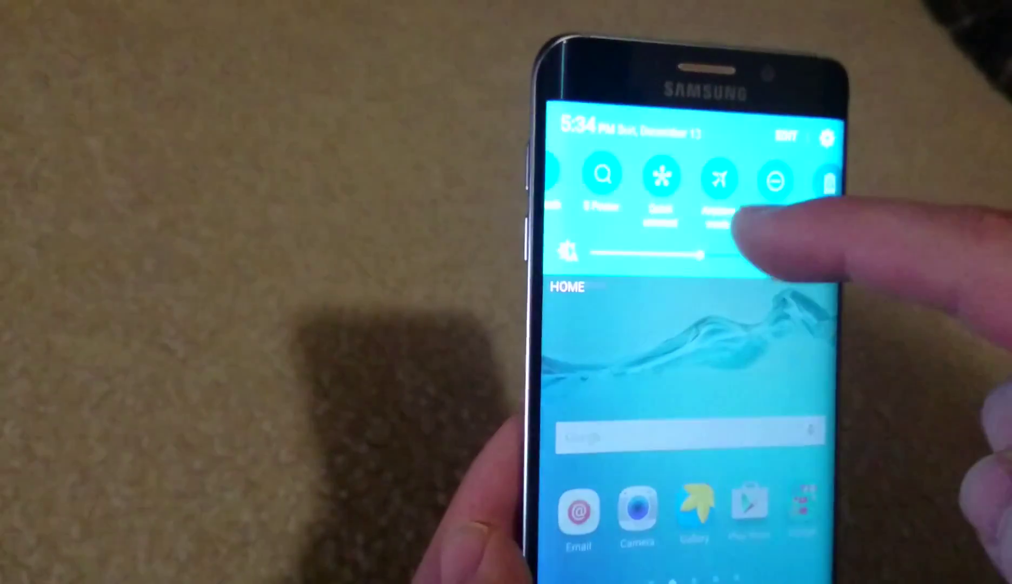
pyautogui.moveTo(656, 396); pyautogui.dragTo(656, 119)
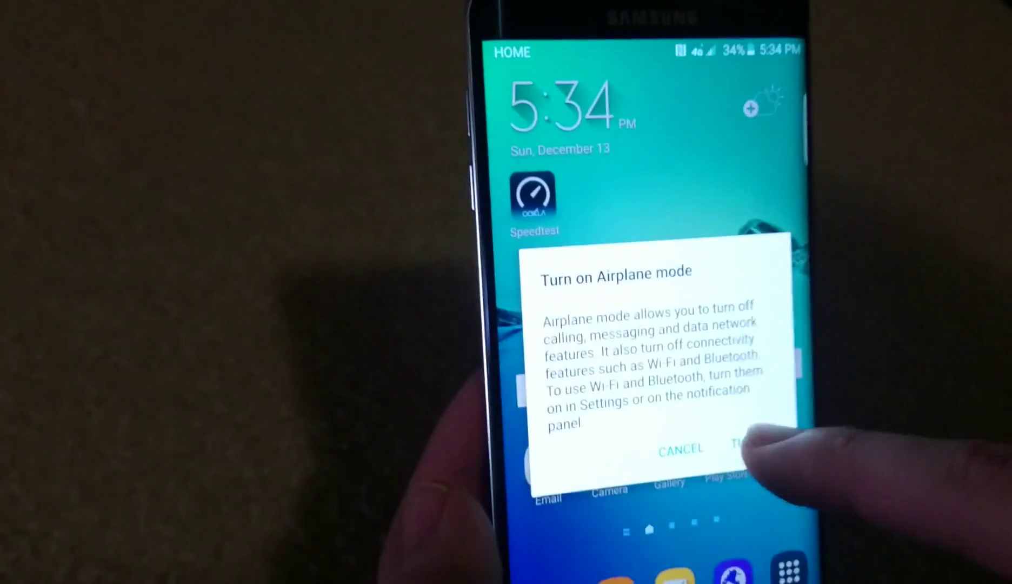
pyautogui.click(712, 451)
pyautogui.moveTo(657, 63); pyautogui.dragTo(656, 356)
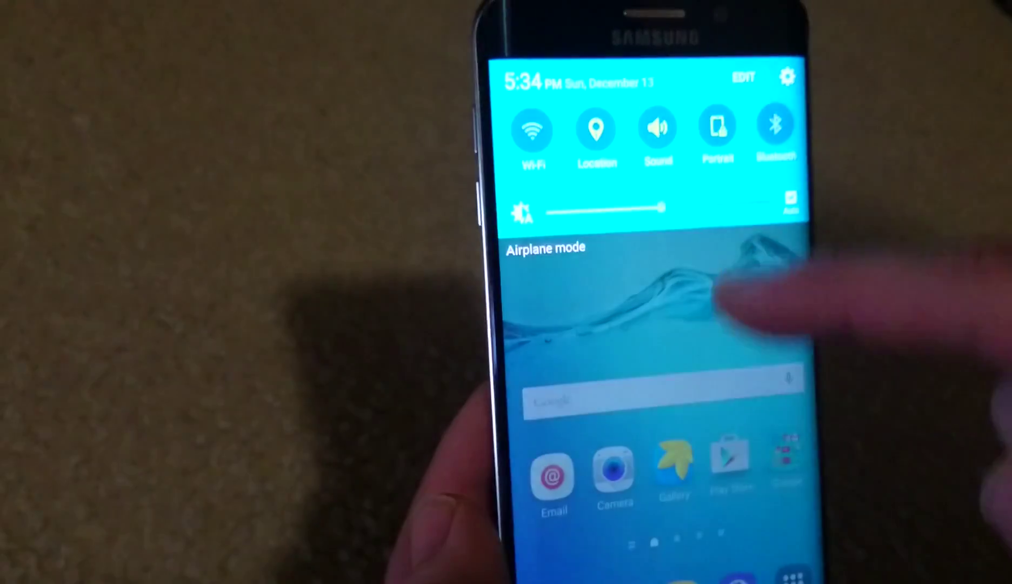
pyautogui.moveTo(783, 142); pyautogui.dragTo(569, 143)
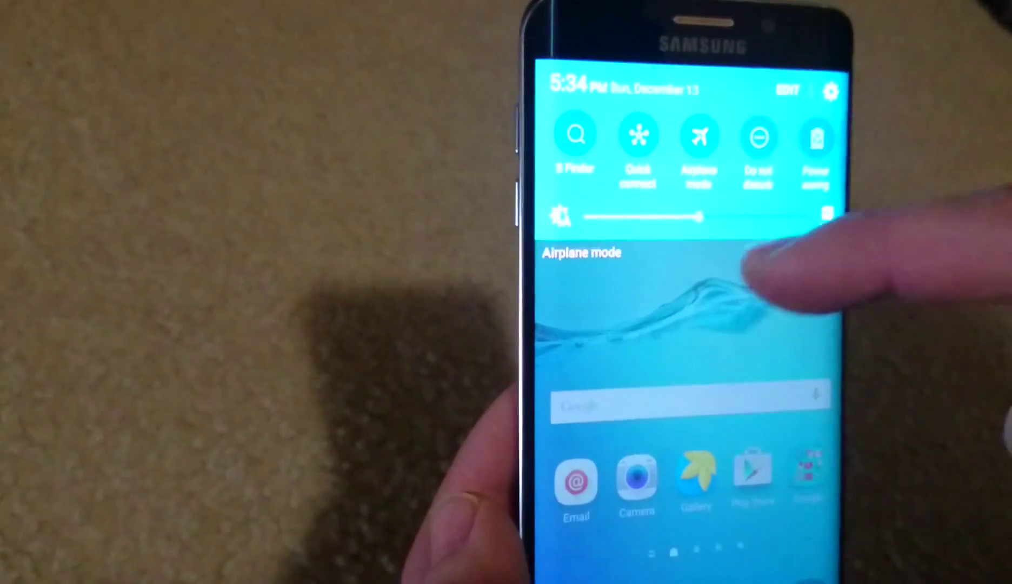
pyautogui.moveTo(681, 237); pyautogui.dragTo(681, 48)
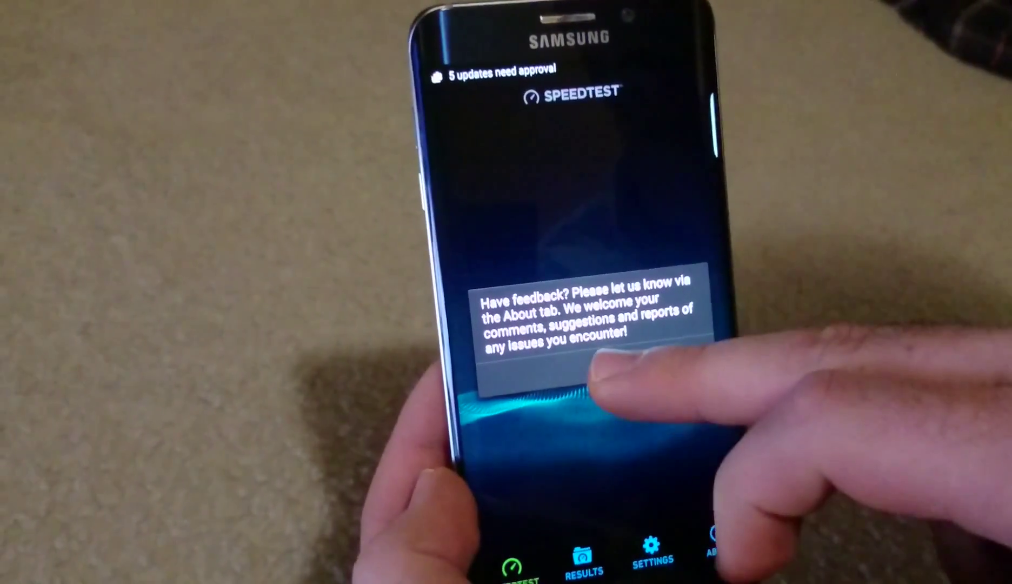
# - Dismiss Speedtest's feedback notice and run the first test (61 ms, 5.95/5.33 Mbps)
pyautogui.click(609, 371)
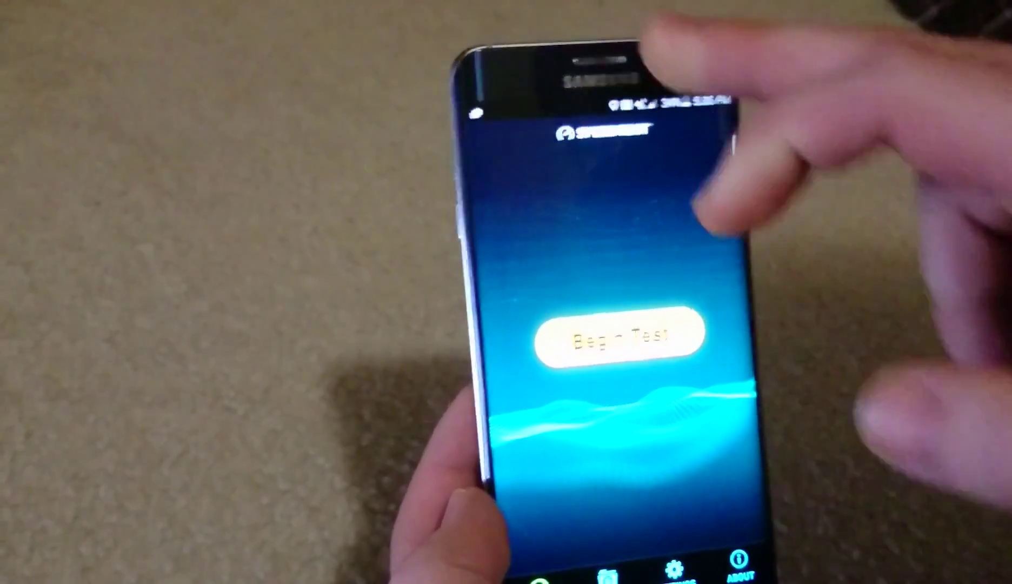
pyautogui.moveTo(633, 103); pyautogui.dragTo(609, 395)
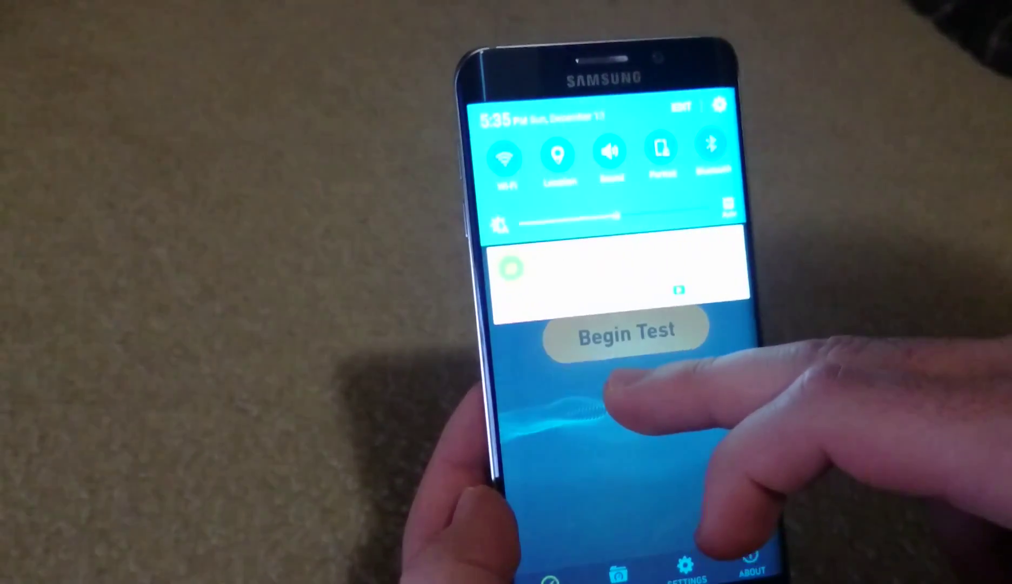
pyautogui.moveTo(617, 396); pyautogui.dragTo(633, 119)
pyautogui.click(601, 326)
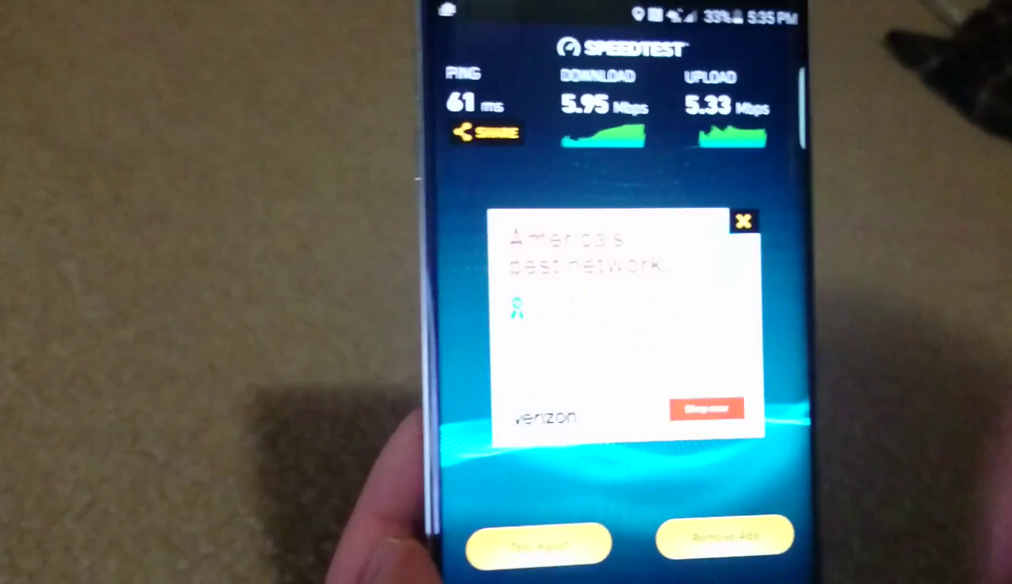
# - Start a second Speedtest run with Test Again (257 ms, 2.52 Mbps download)
pyautogui.click(554, 550)
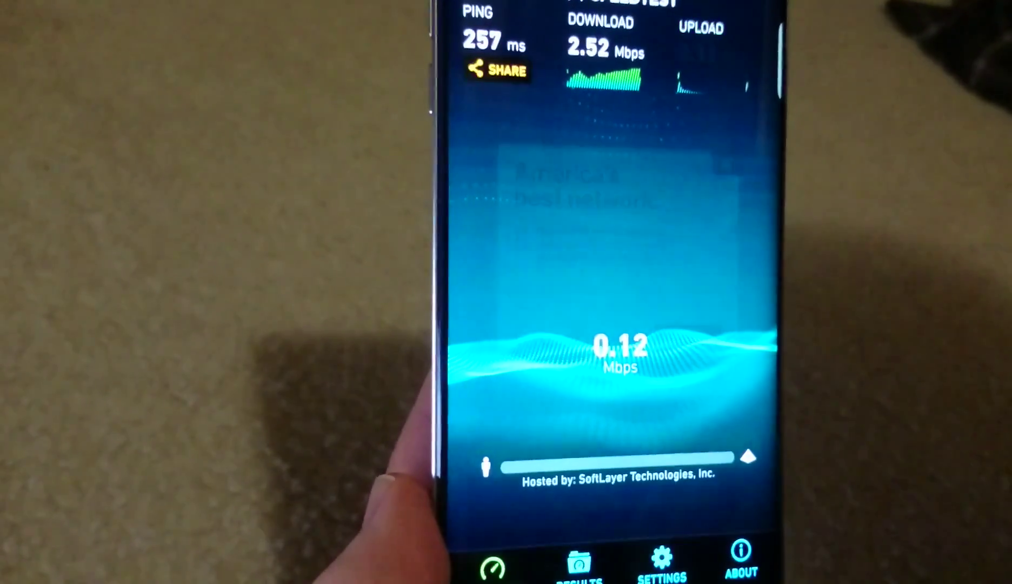
# - Run a third Speedtest with Test Again (282 ms, 11.78/6.33 Mbps)
pyautogui.click(522, 452)
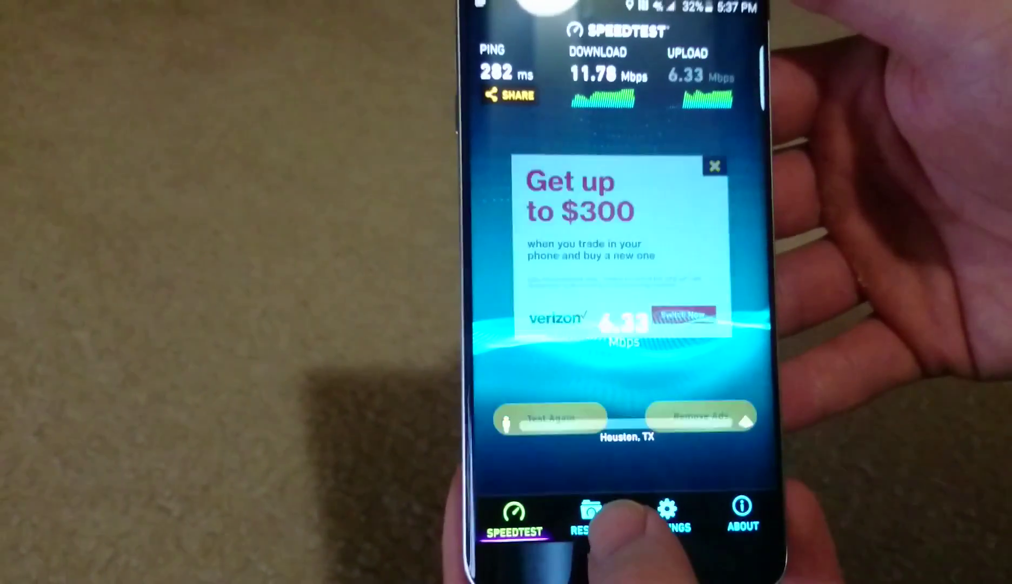
# - Open Speedtest Results, switching away and back until all three saved tests appear
pyautogui.click(602, 519)
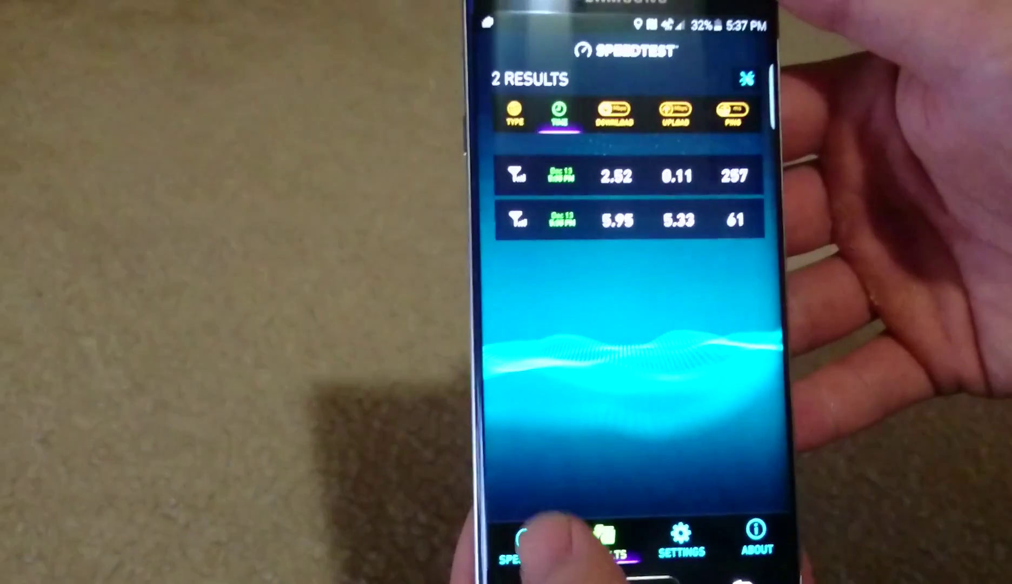
pyautogui.click(612, 546)
pyautogui.click(611, 544)
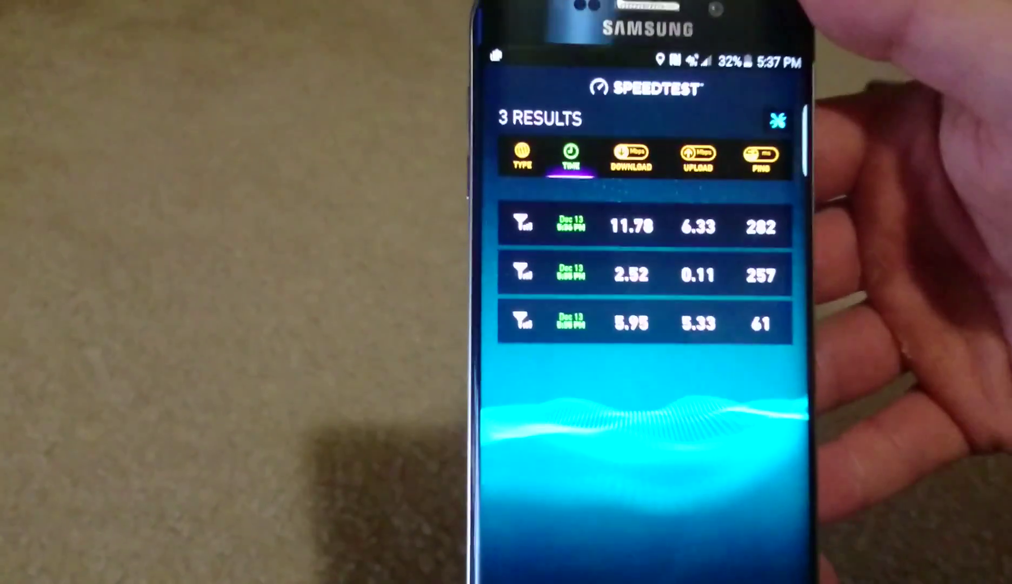